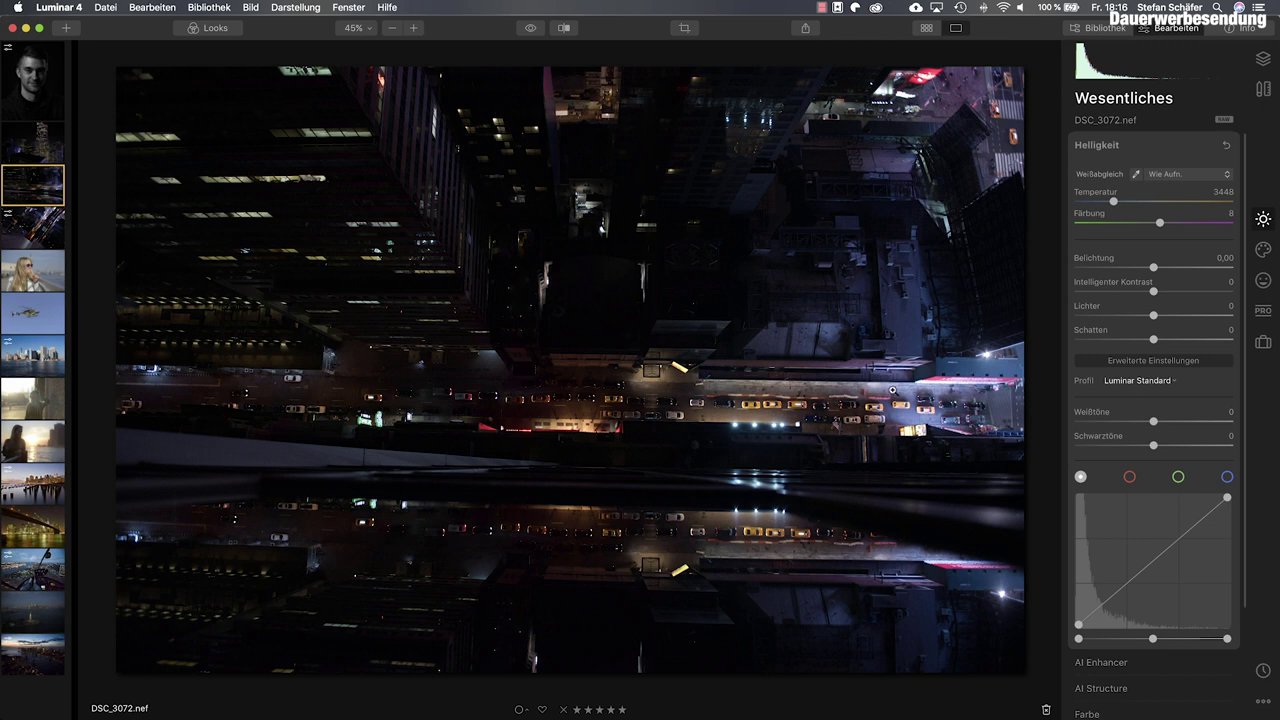
Set the photo's exposure (Belichtung) to 0.74, highlights (Lichter) to -67 and shadows (Schatten) to 15
drag(1154, 272, 1167, 272)
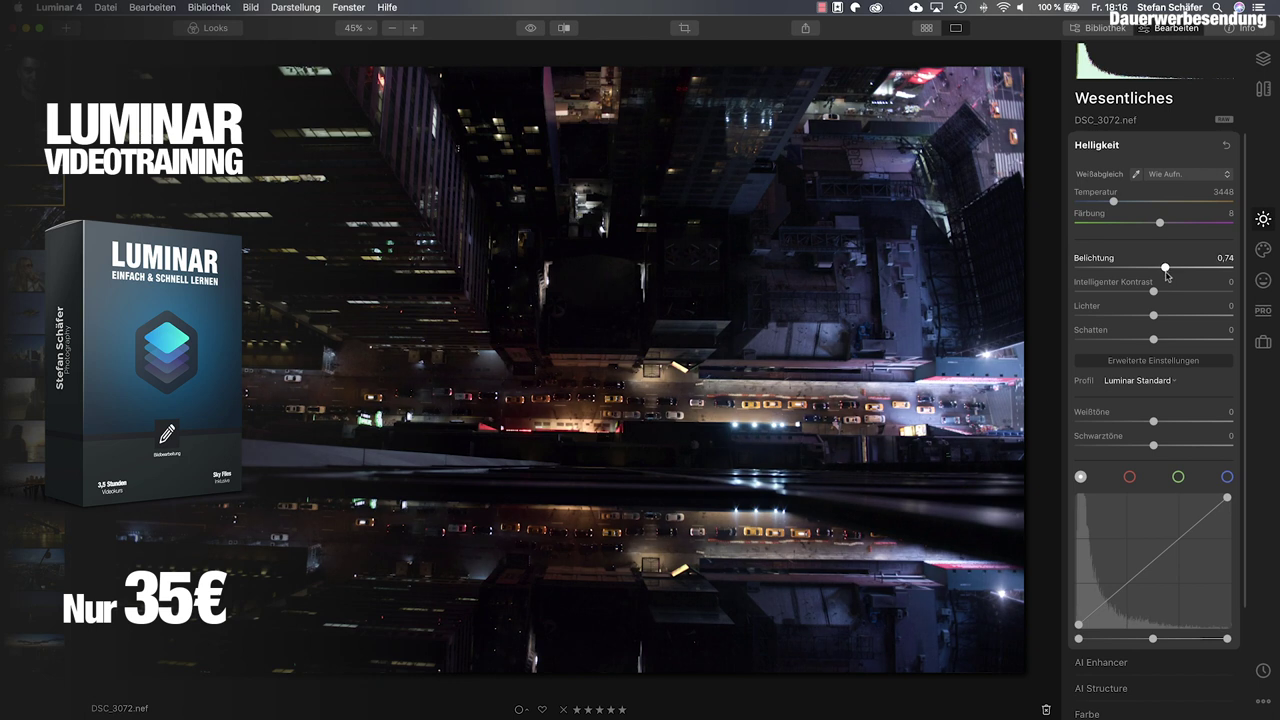
drag(1153, 340, 1183, 345)
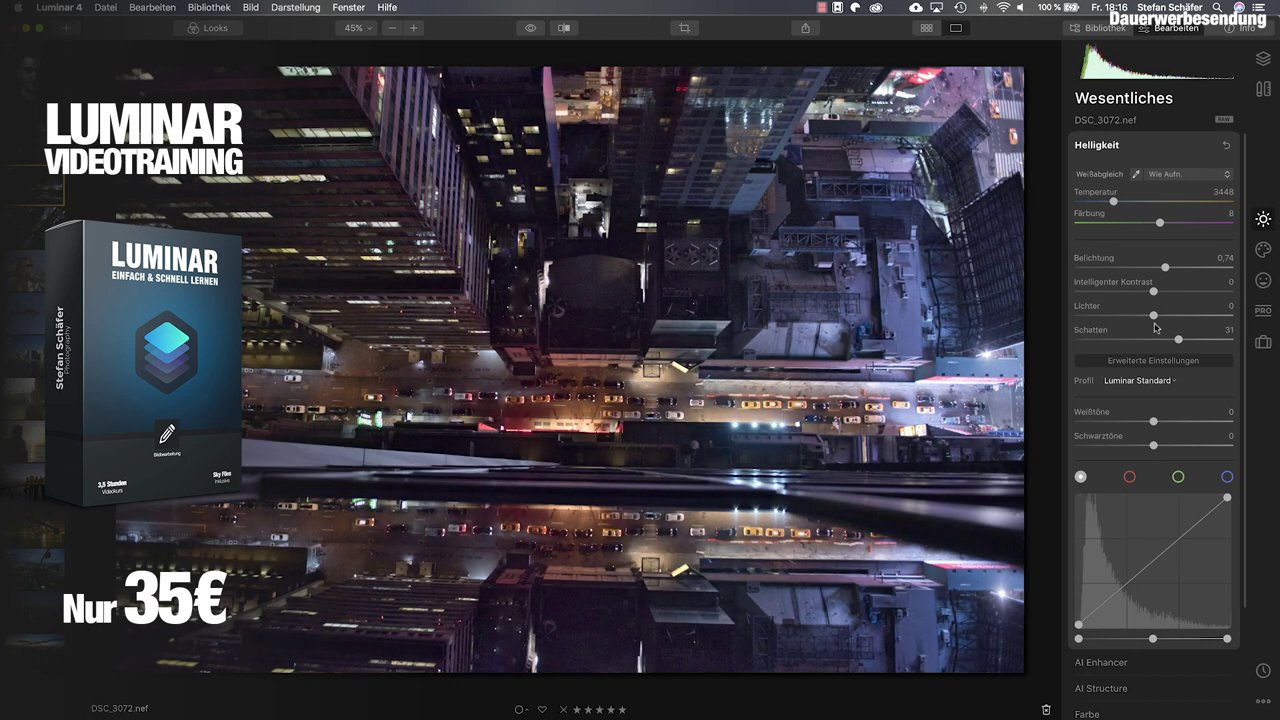
drag(1154, 316, 1101, 321)
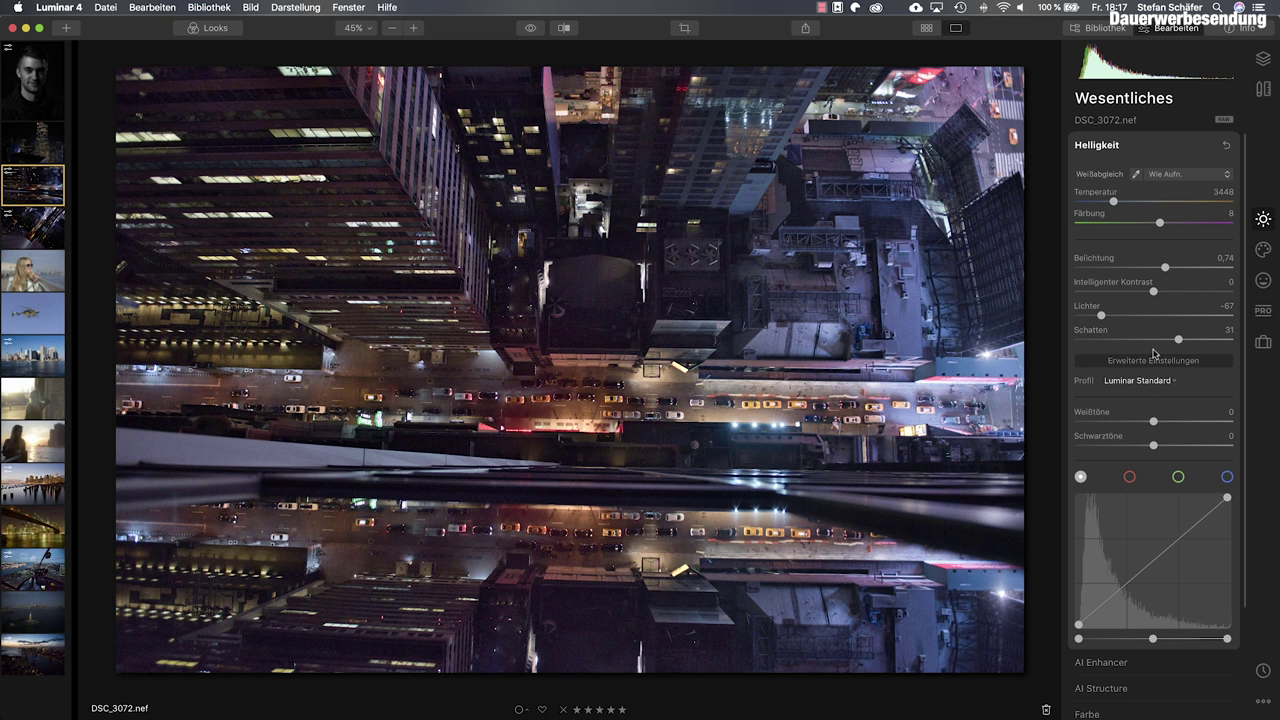
drag(1184, 345, 1167, 345)
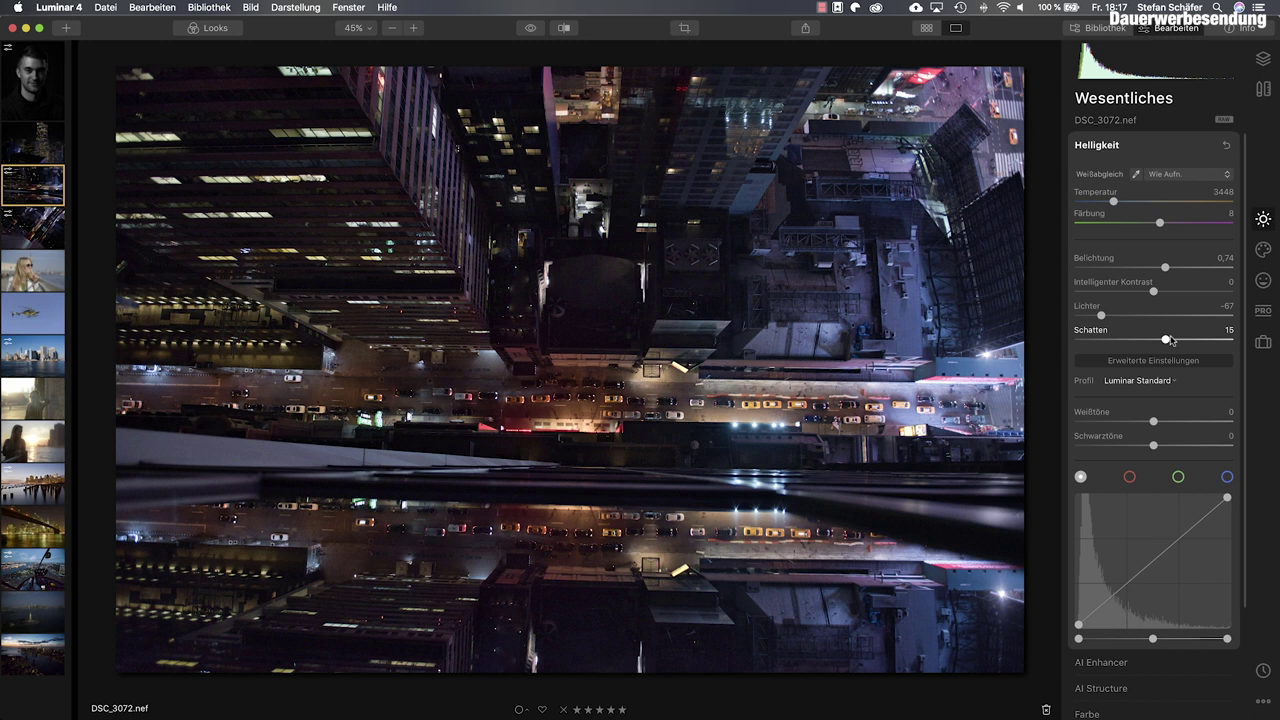
click(1152, 148)
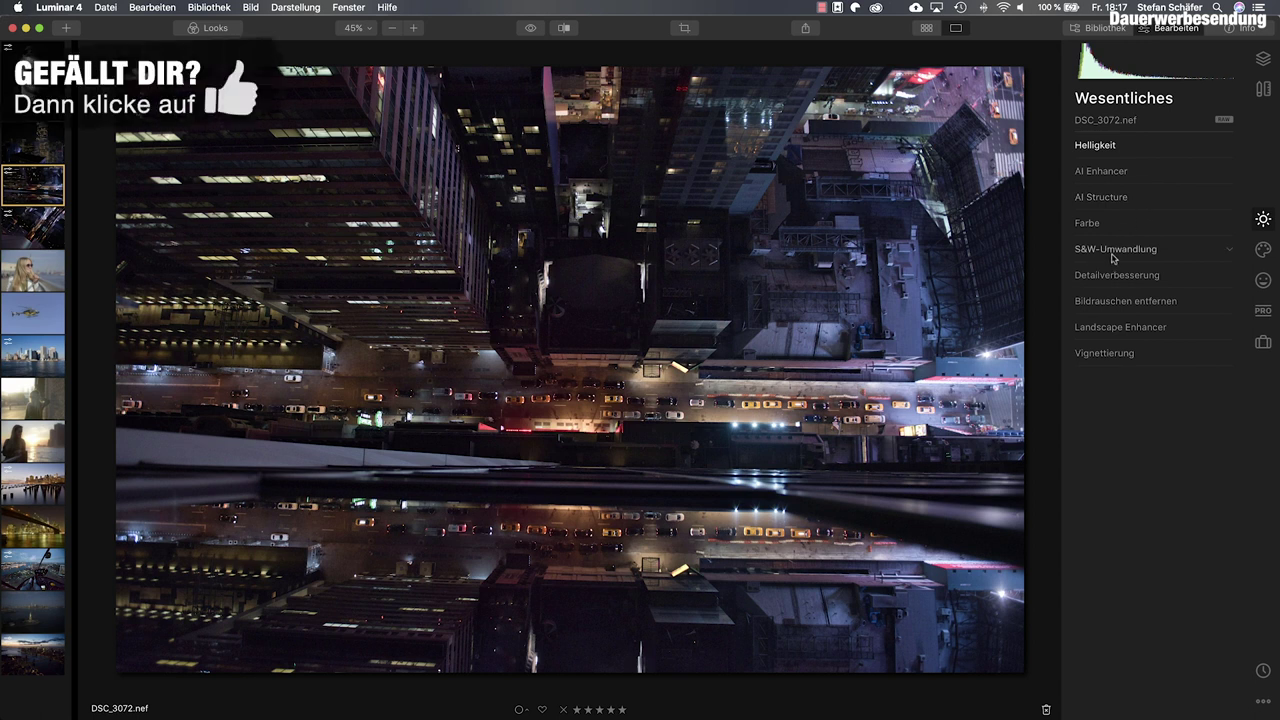
Set AI Accent to 50 in AI Enhancer and limit it to the upper photo with a horizontal gradient mask along the street's lower edge
click(1110, 180)
drag(1076, 206, 1158, 210)
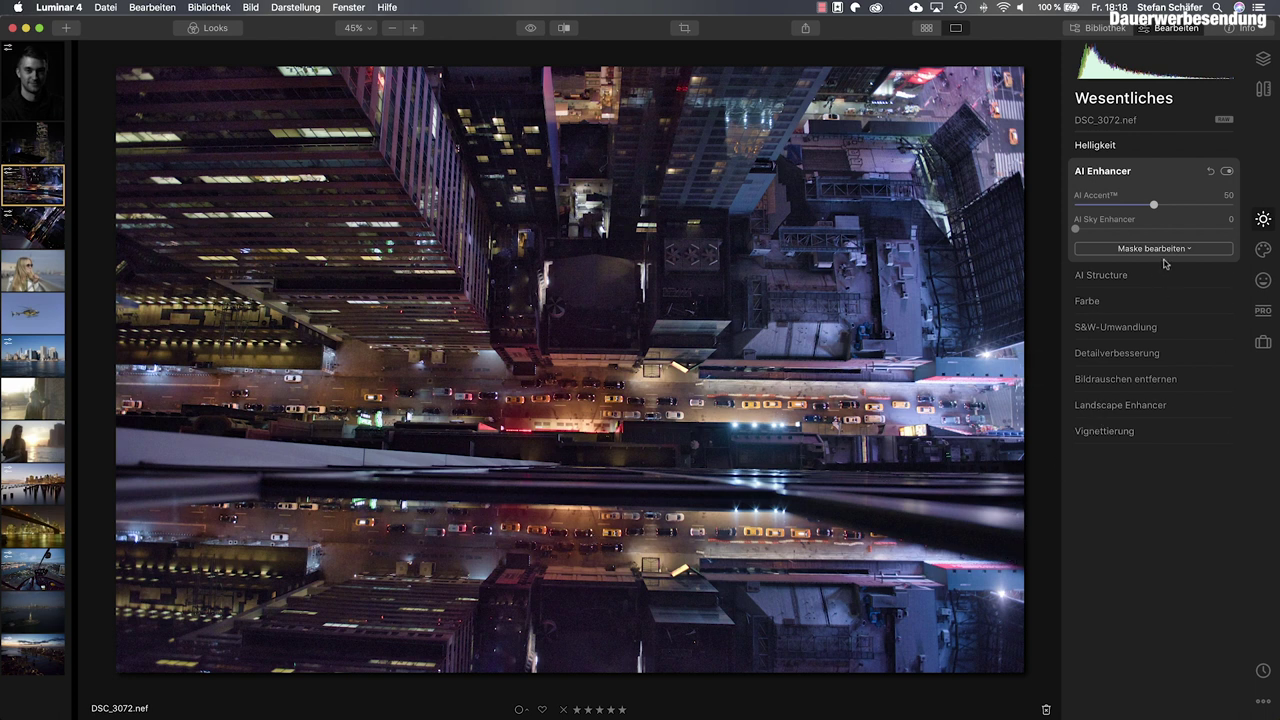
click(1166, 250)
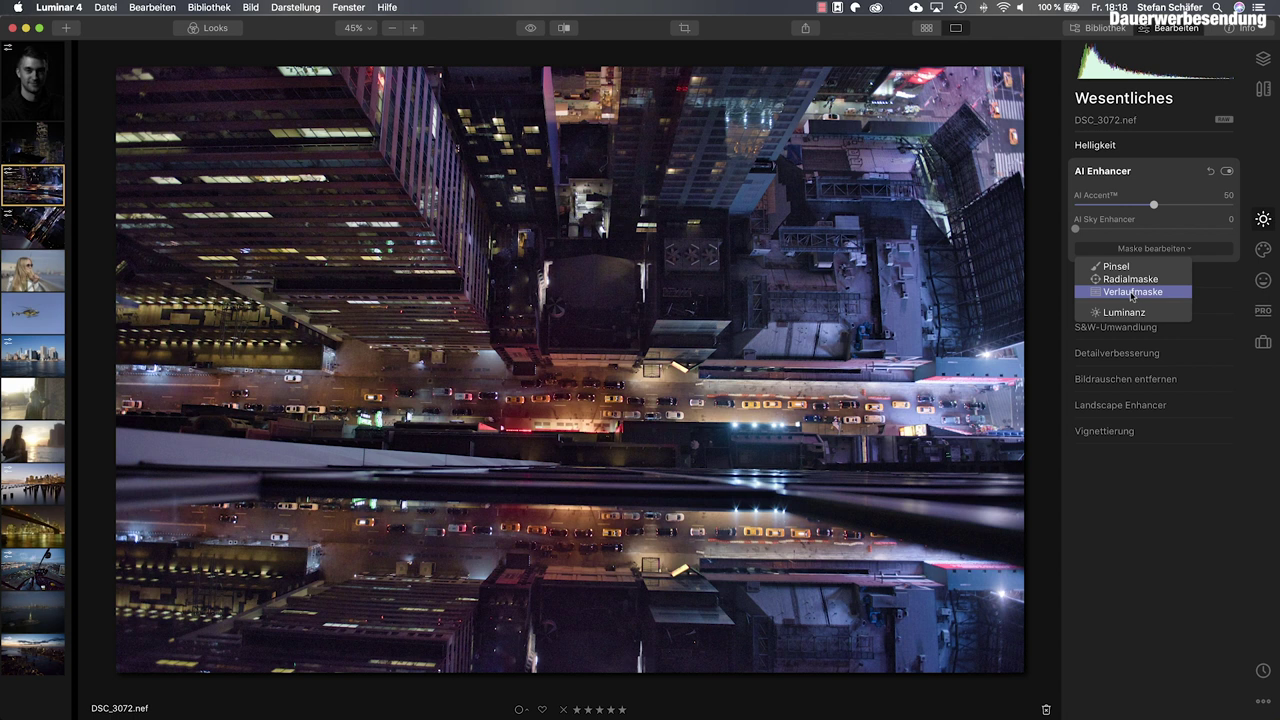
click(1133, 293)
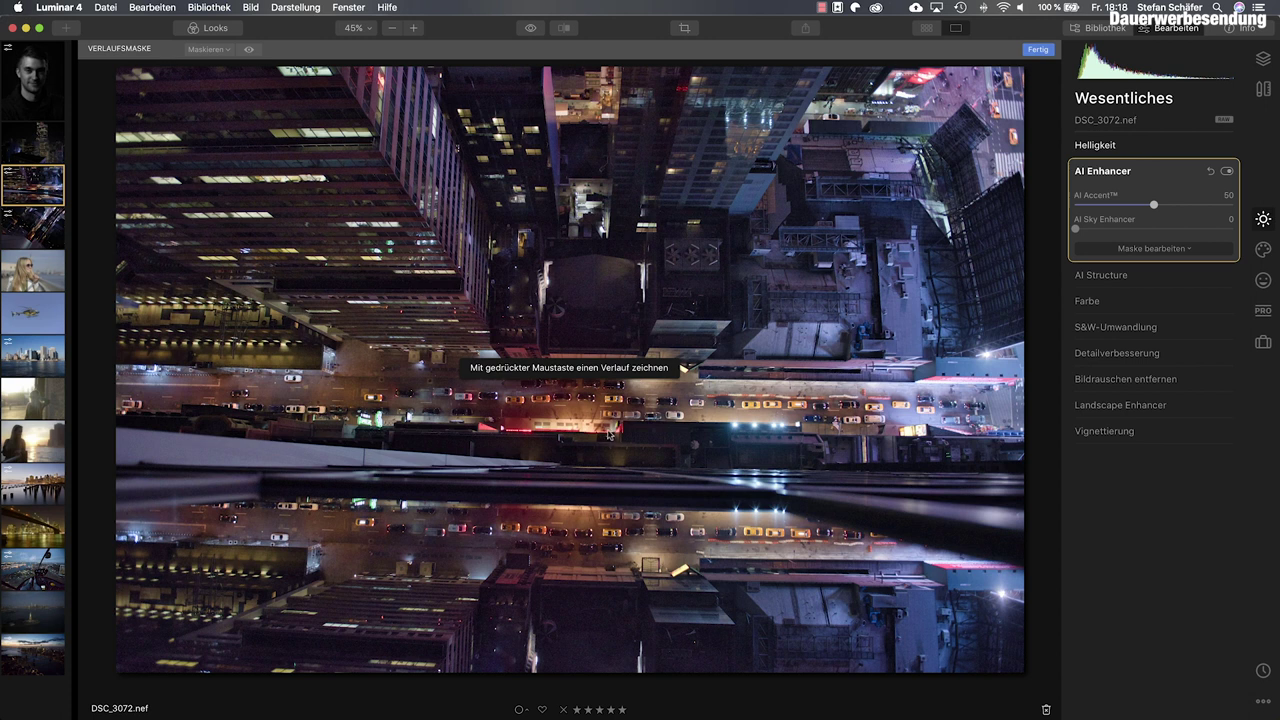
drag(608, 433, 607, 500)
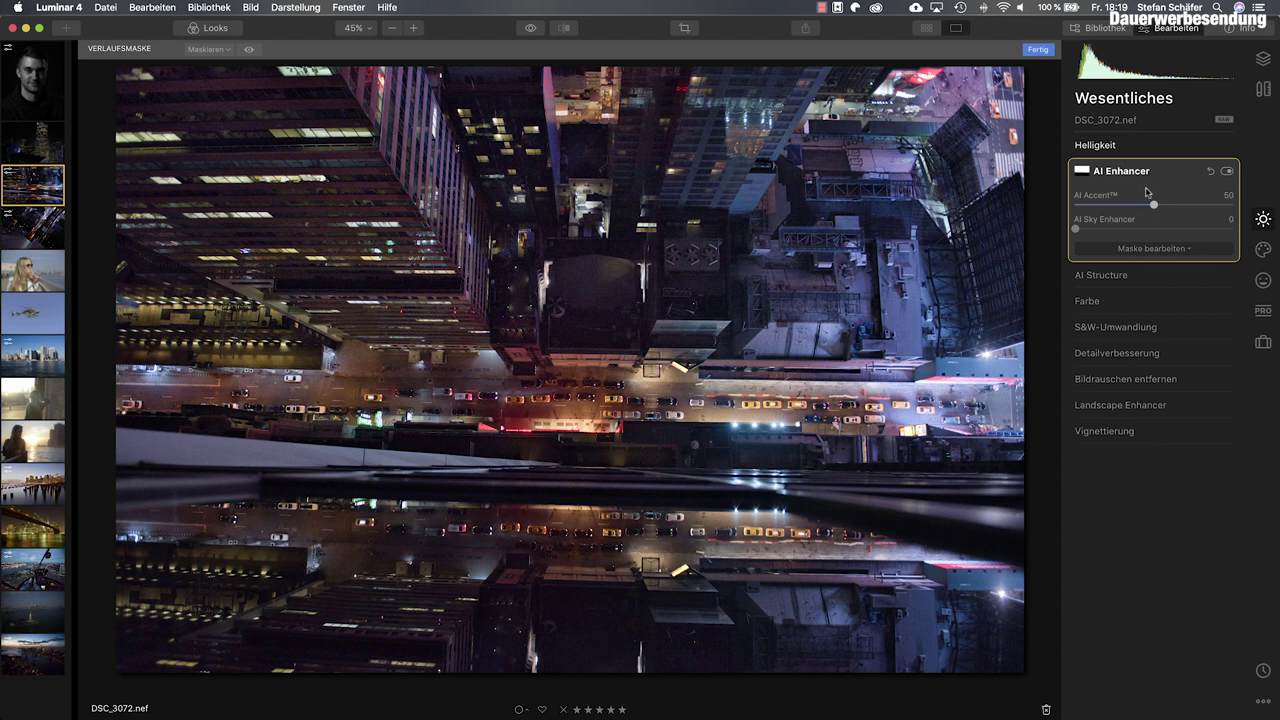
click(1037, 50)
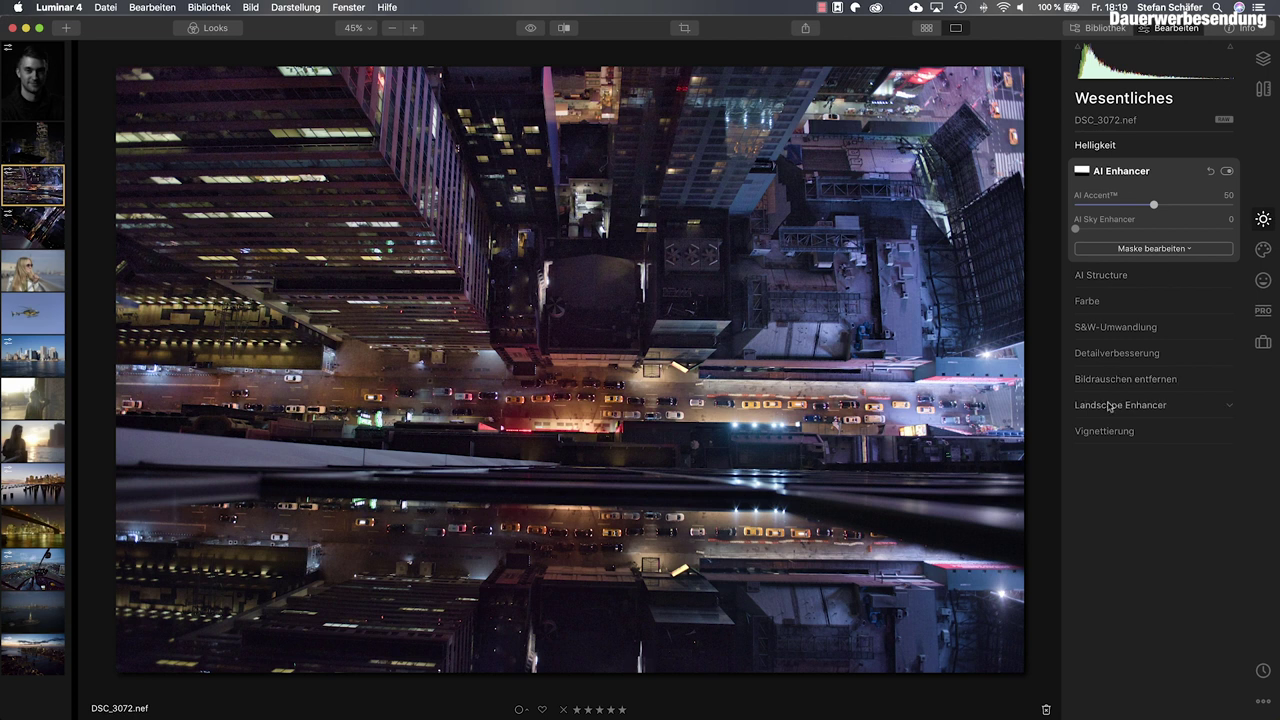
Set the AI Structure strength to 50 and restrict it with a large radial mask over the rooftops in the photo's upper right
click(1110, 280)
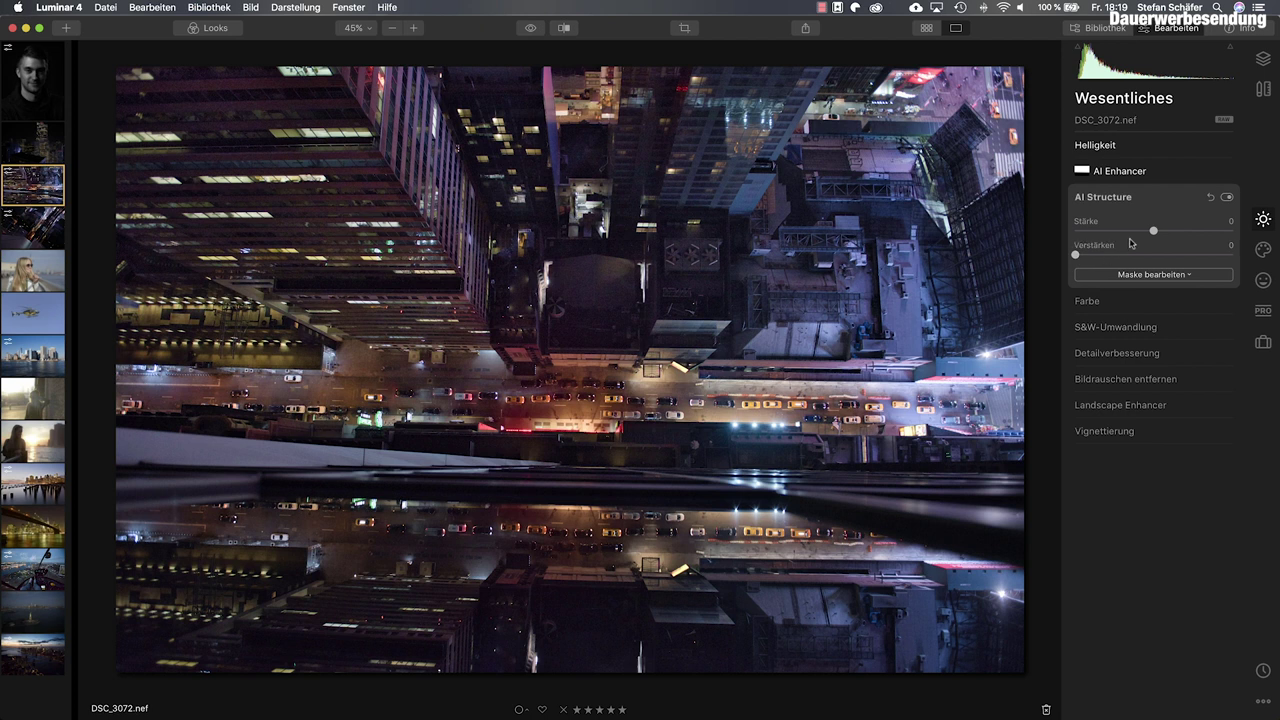
drag(1154, 234, 1193, 235)
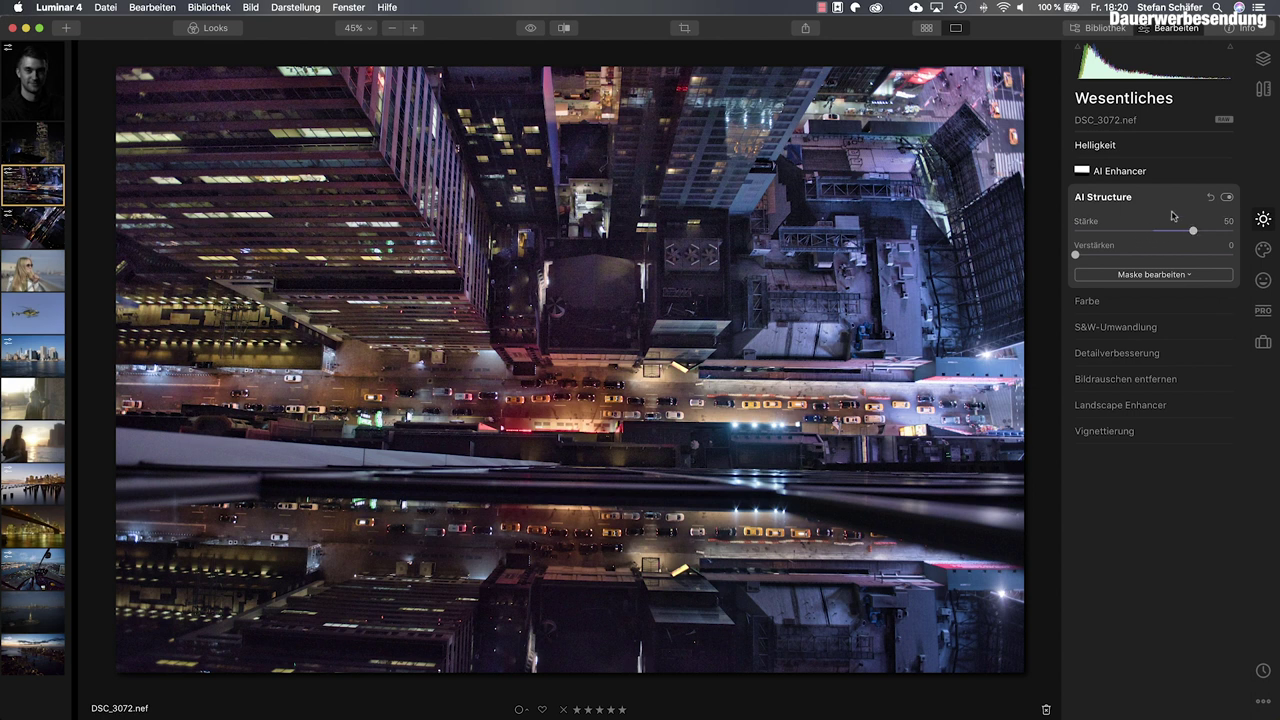
click(1168, 278)
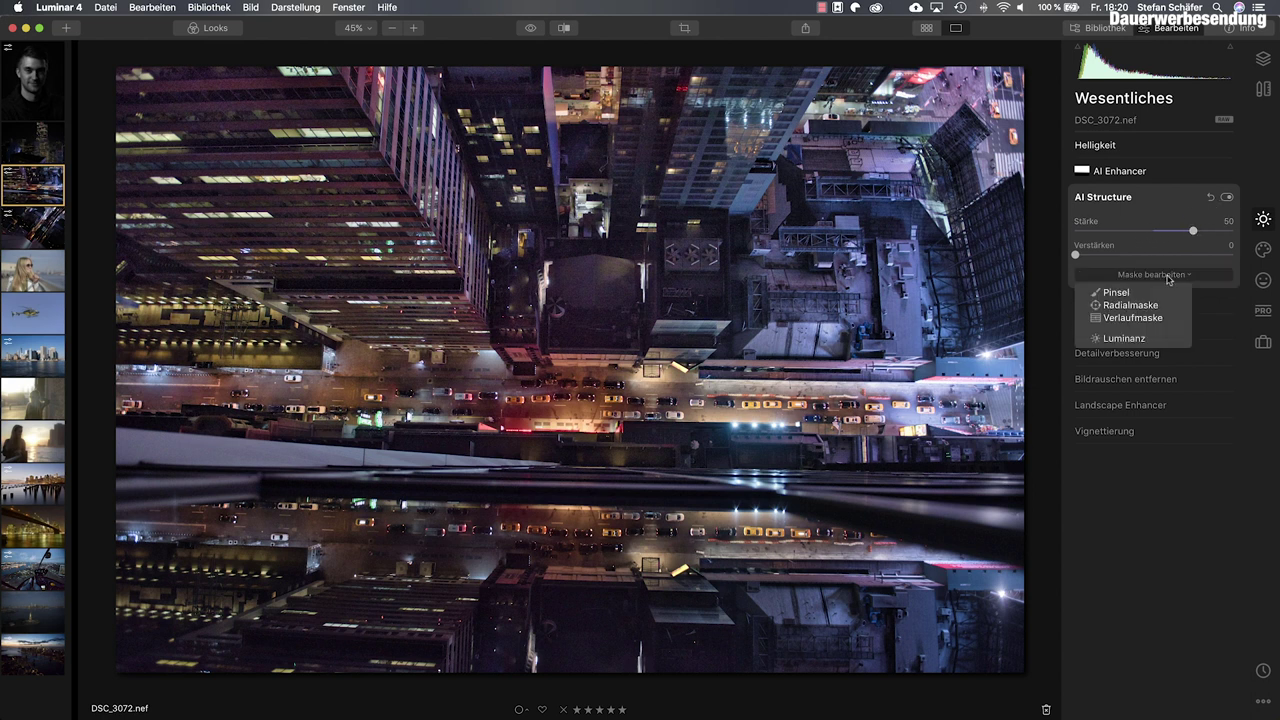
click(1130, 305)
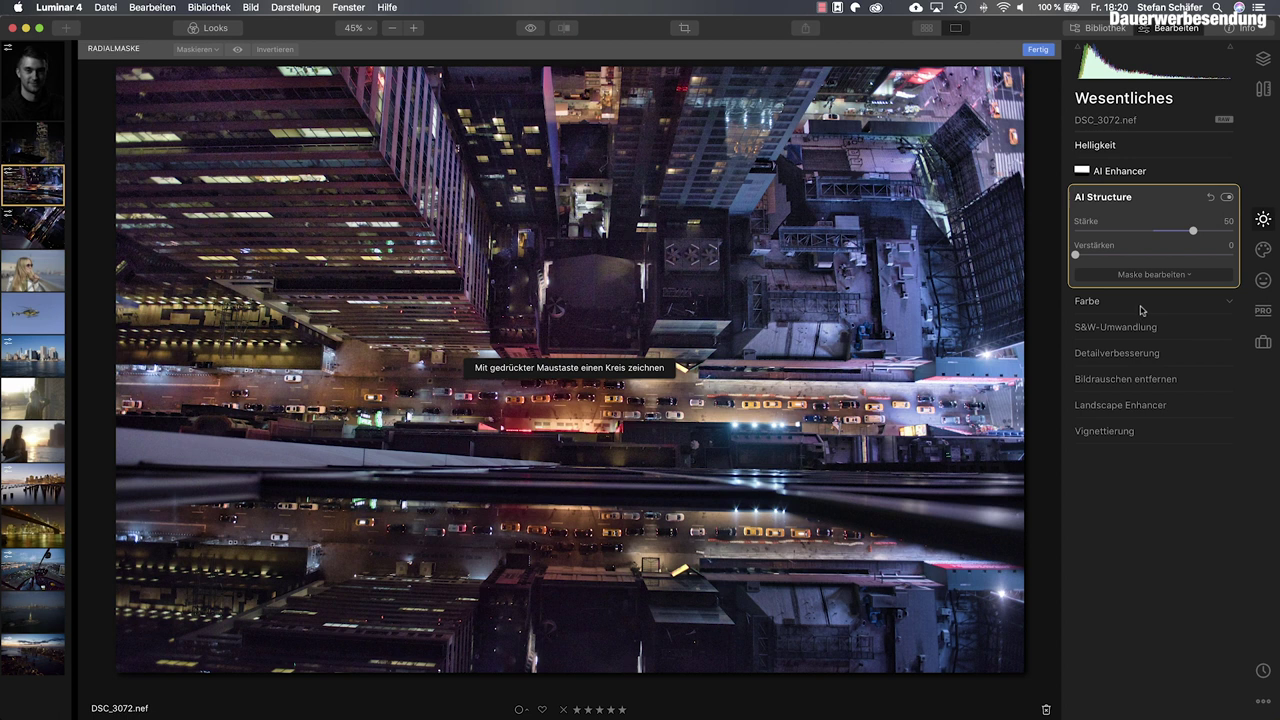
click(865, 201)
drag(888, 224, 951, 264)
drag(845, 220, 861, 237)
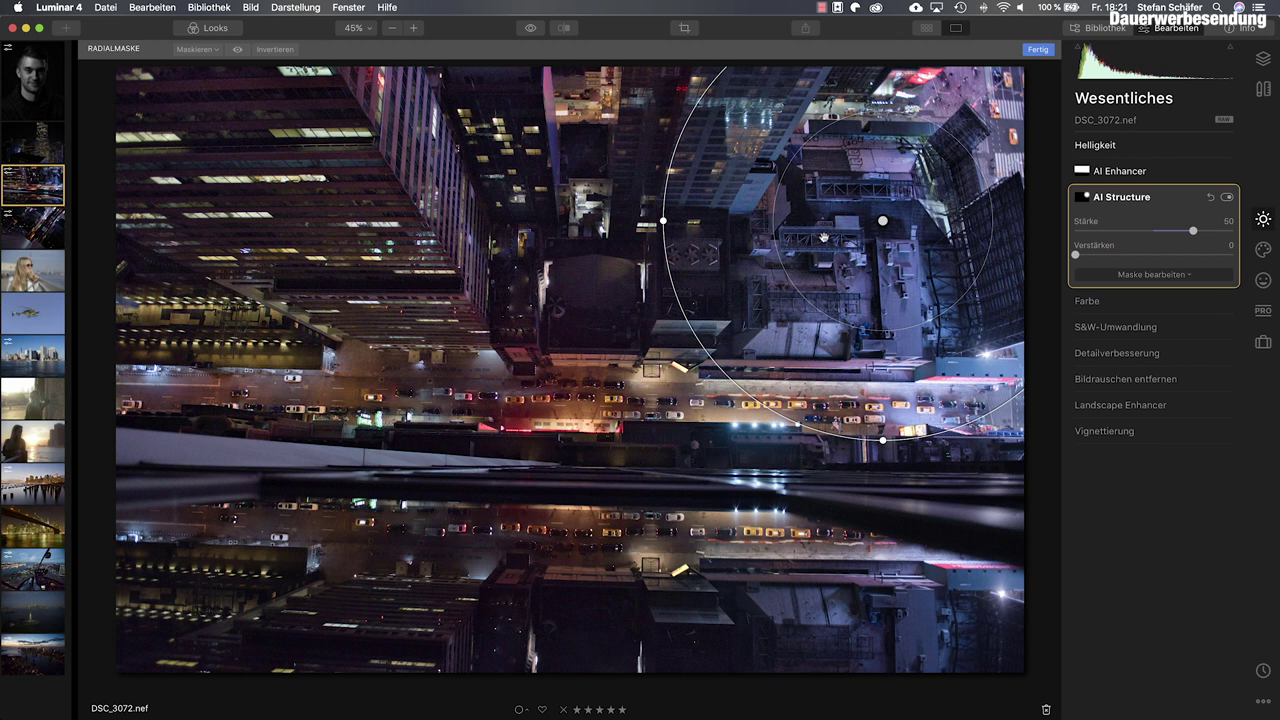
click(1038, 49)
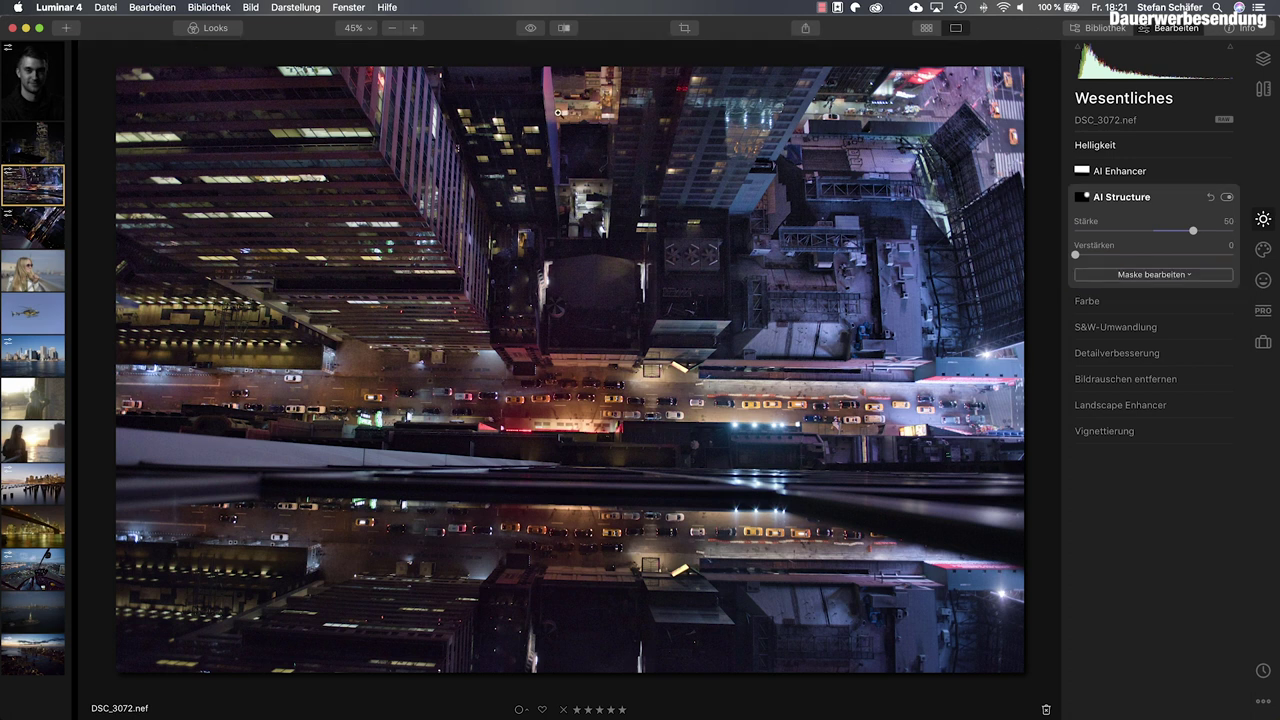
Compare the edited photo with the unedited original several times
click(532, 30)
click(532, 30)
click(532, 30)
click(532, 30)
click(532, 30)
click(532, 30)
click(532, 30)
click(532, 30)
click(532, 30)
click(532, 30)
Increase the midtone contrast (Mitteltöne Kontrast) in the professional Erweiterter Kontrast filter
click(1166, 199)
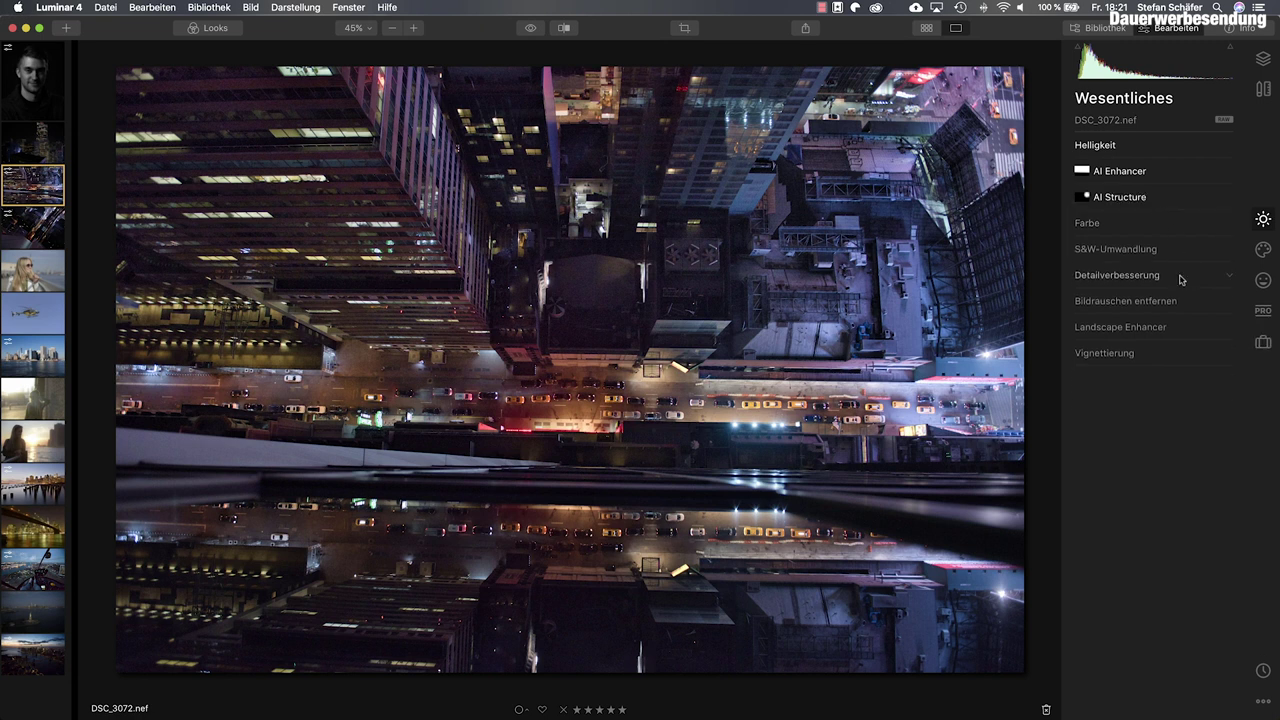
click(1258, 312)
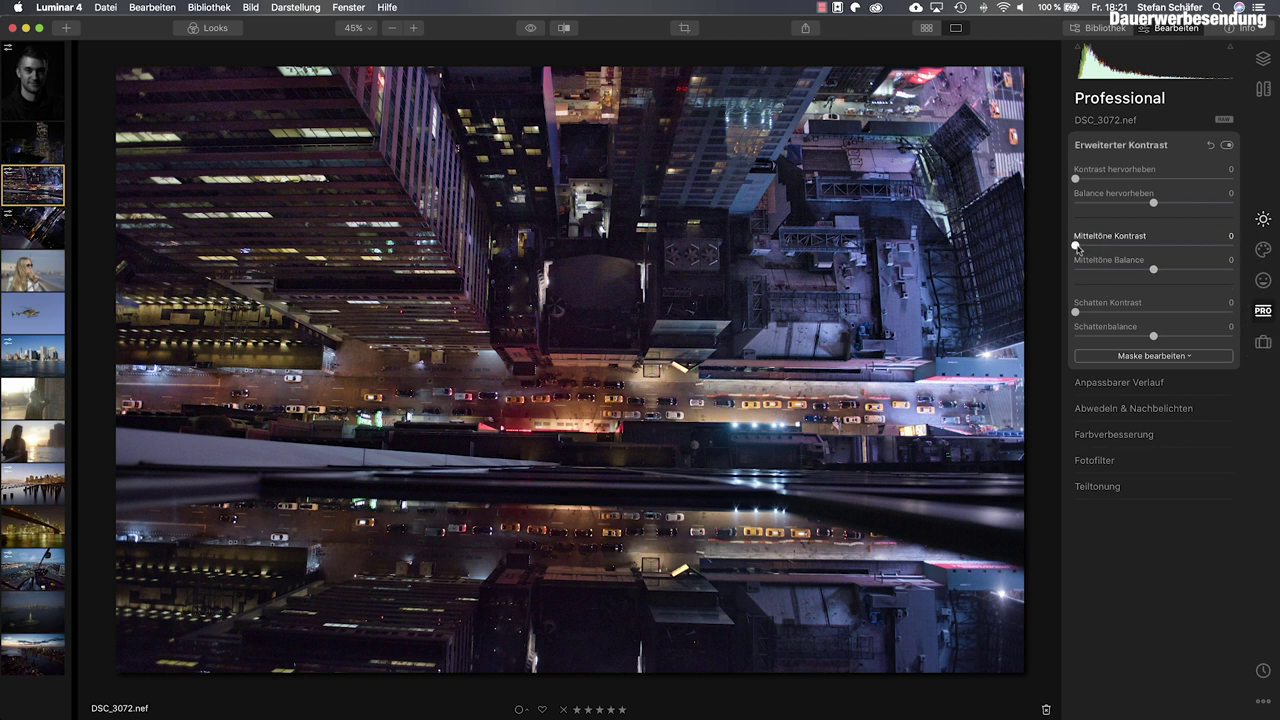
drag(1078, 248, 1140, 252)
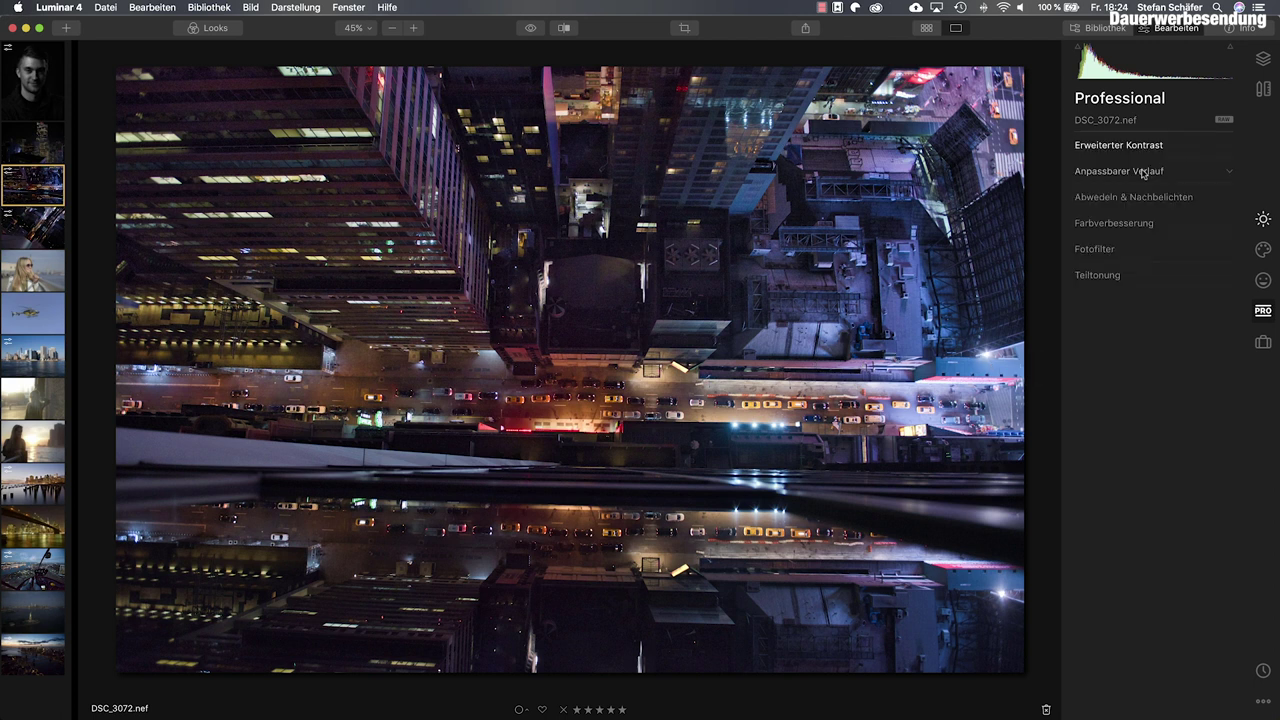
Shift the Anpassbarer Verlauf gradient down to the street's lower edge and set its upper-half exposure to -12 and contrast to 18
click(1143, 173)
click(1144, 190)
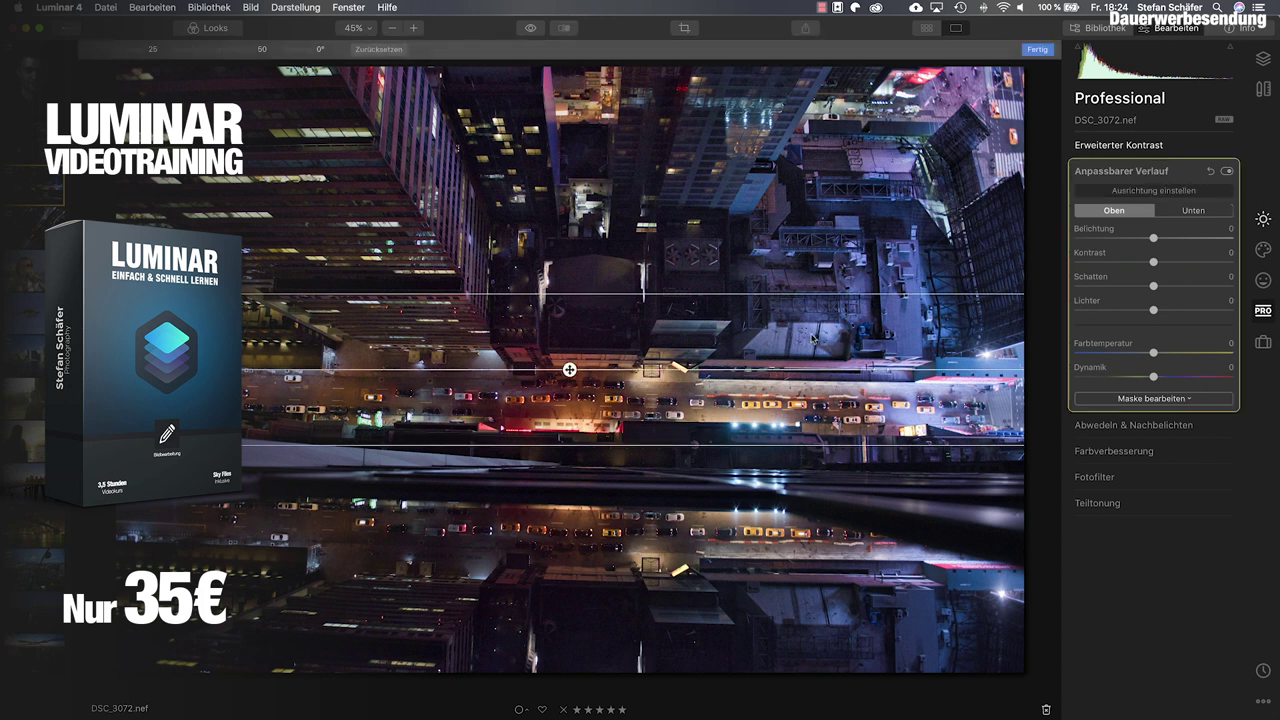
drag(569, 370, 567, 421)
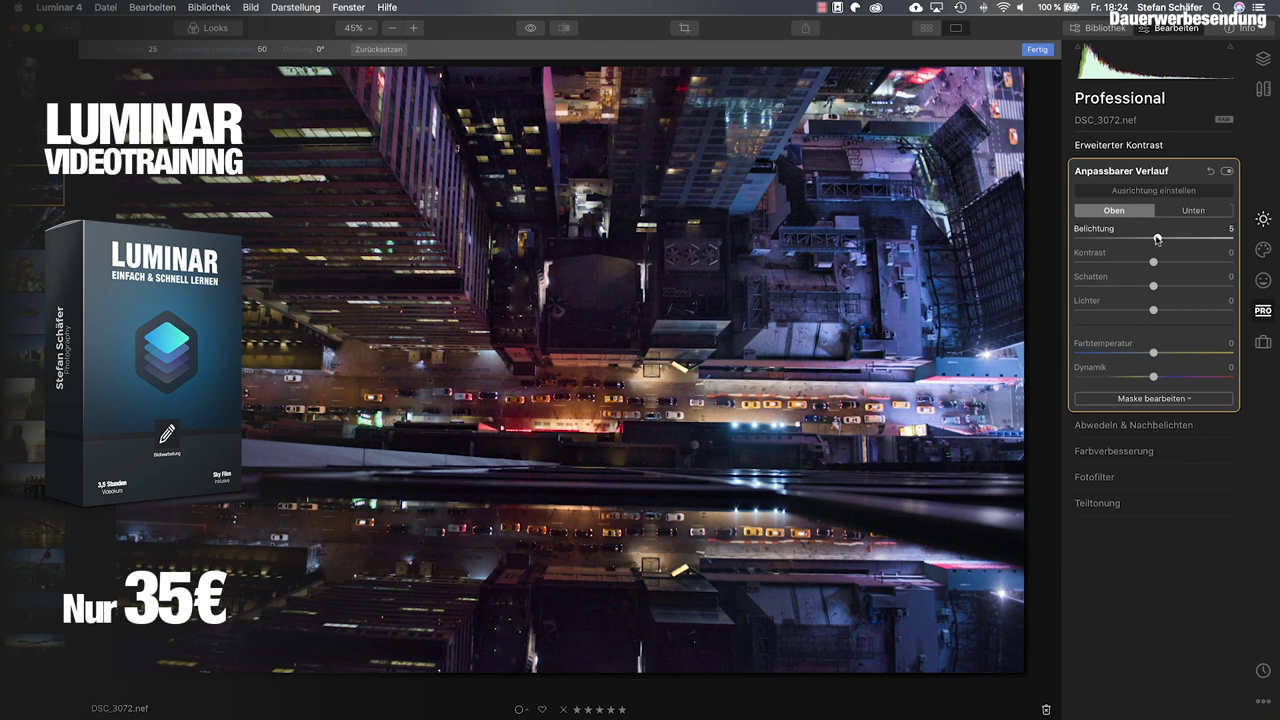
drag(1153, 239, 1169, 262)
mouse_move(888, 200)
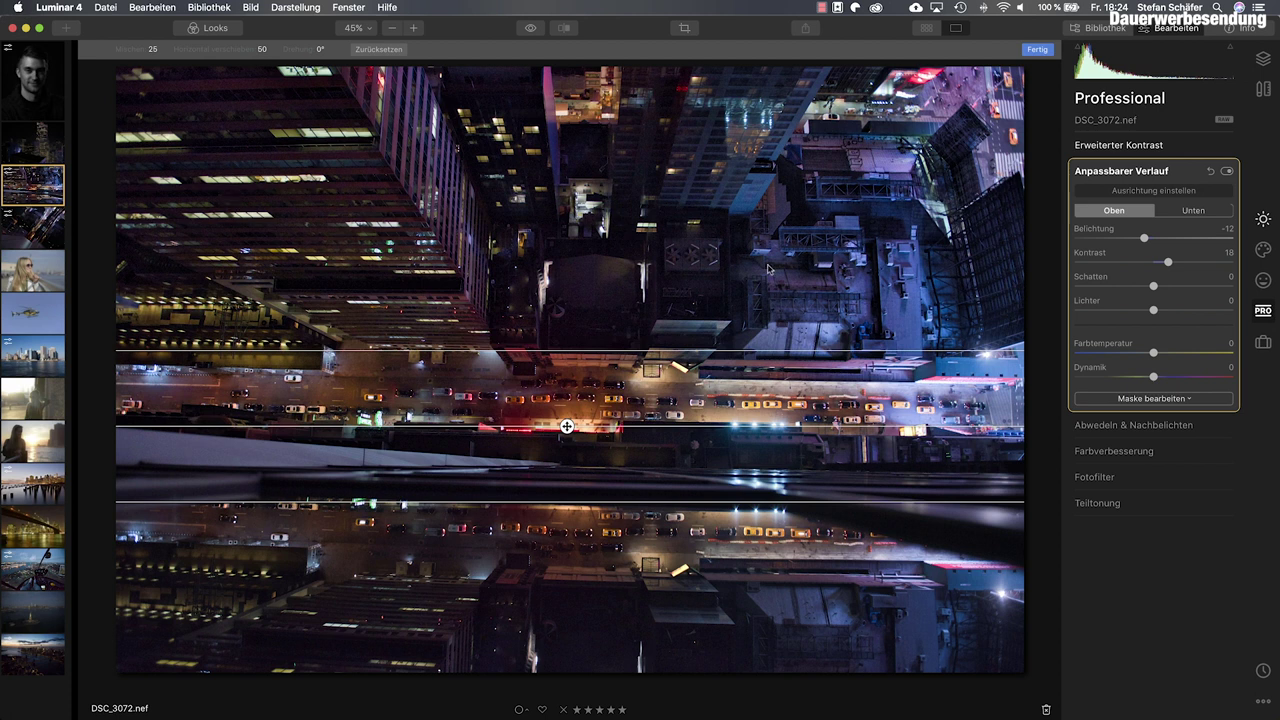
Add a brush mask to the Anpassbarer Verlauf filter and erase its effect over the building at the photo's left with brush size 320
click(1155, 400)
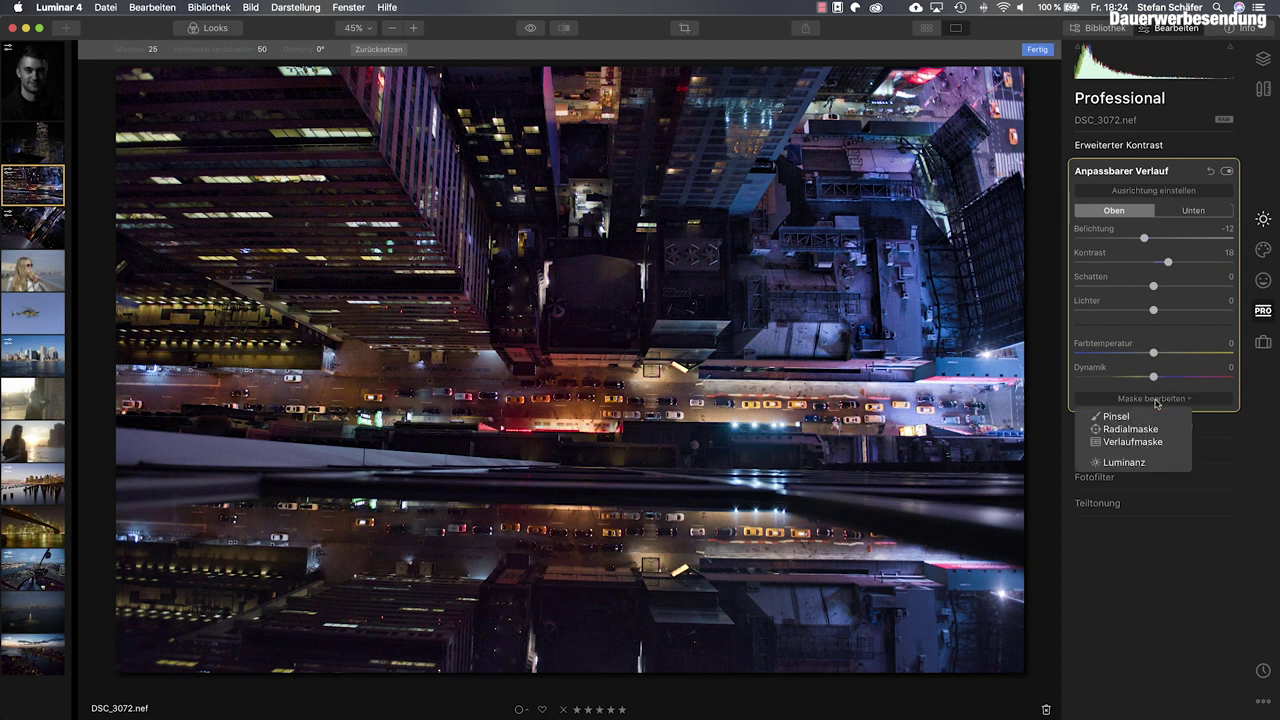
click(1117, 417)
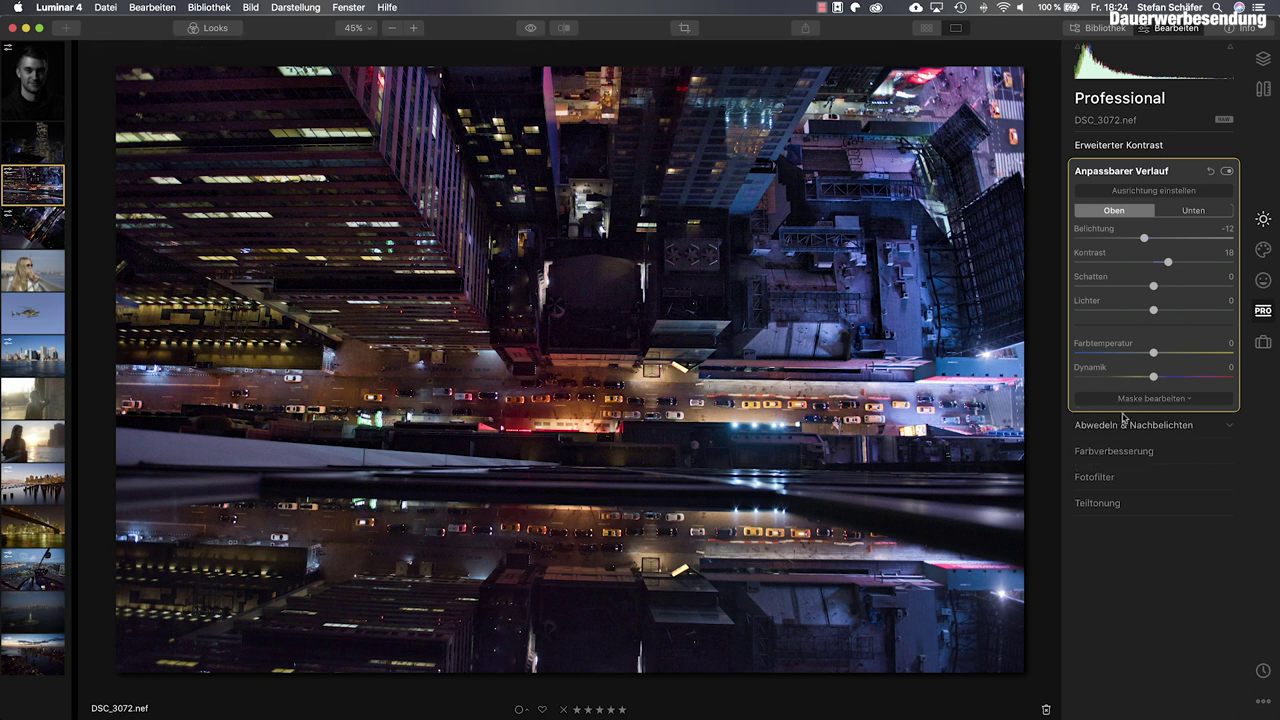
click(1158, 192)
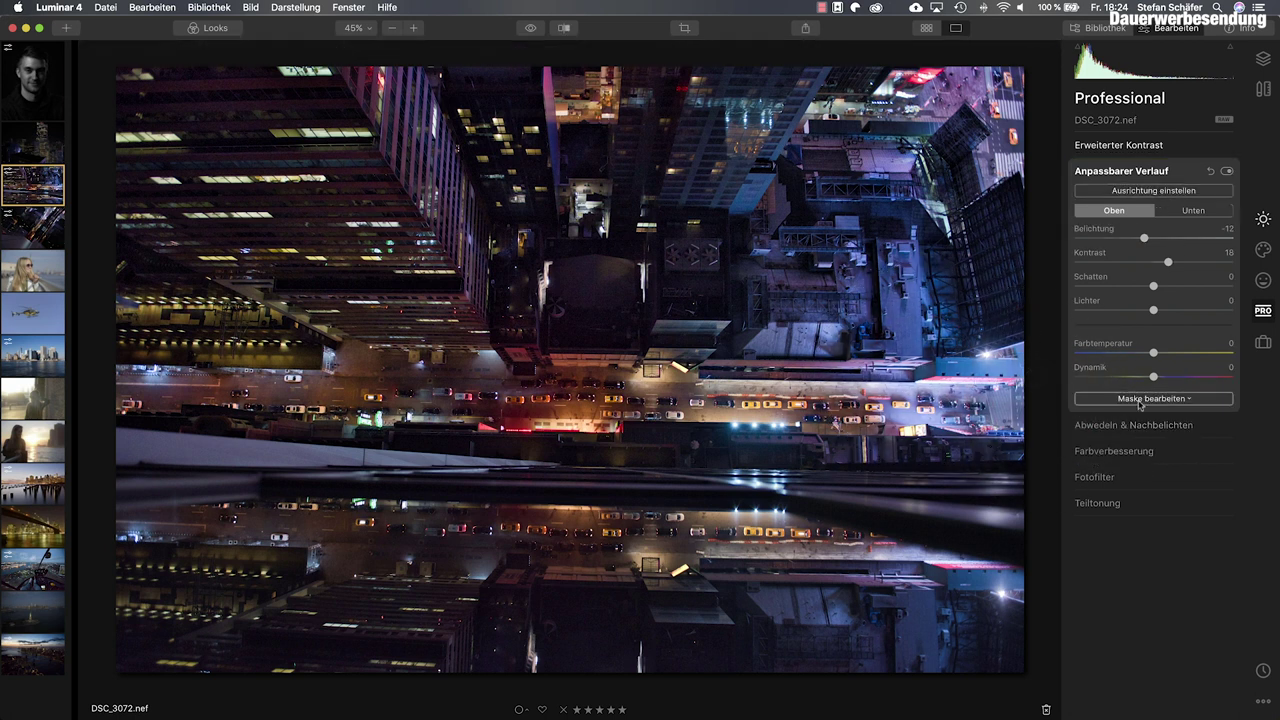
click(1140, 400)
click(1121, 421)
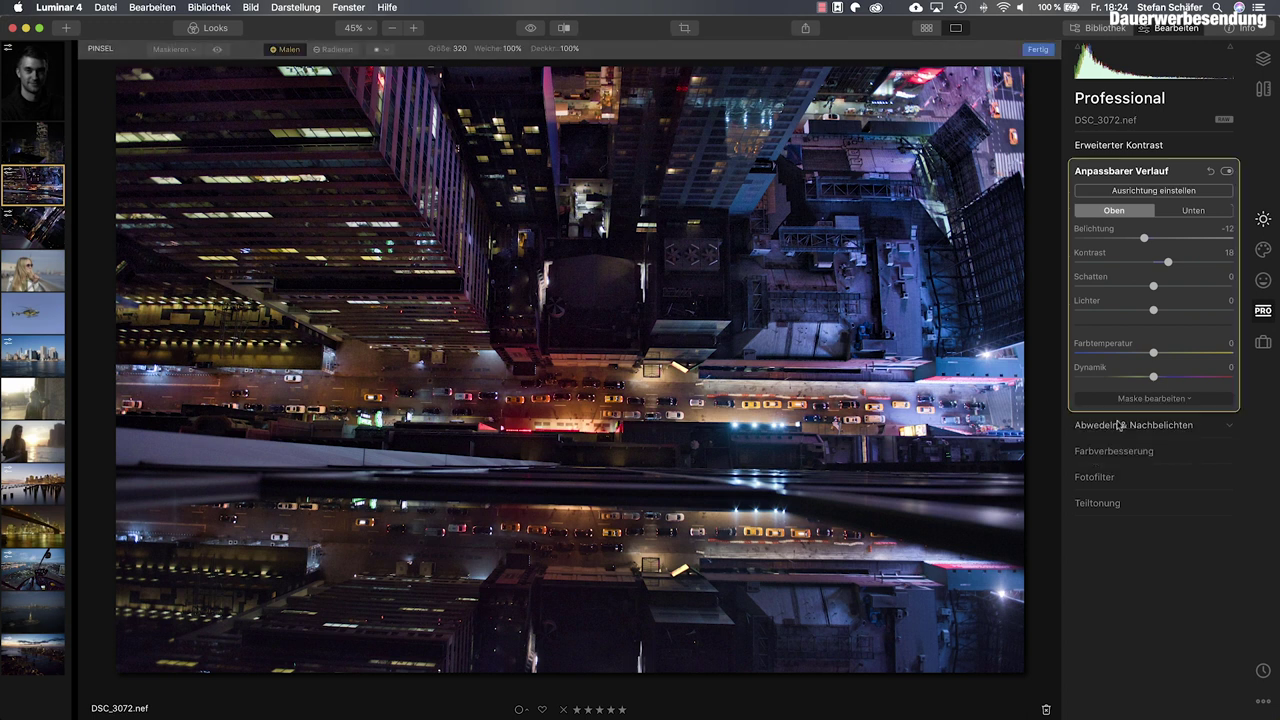
click(319, 52)
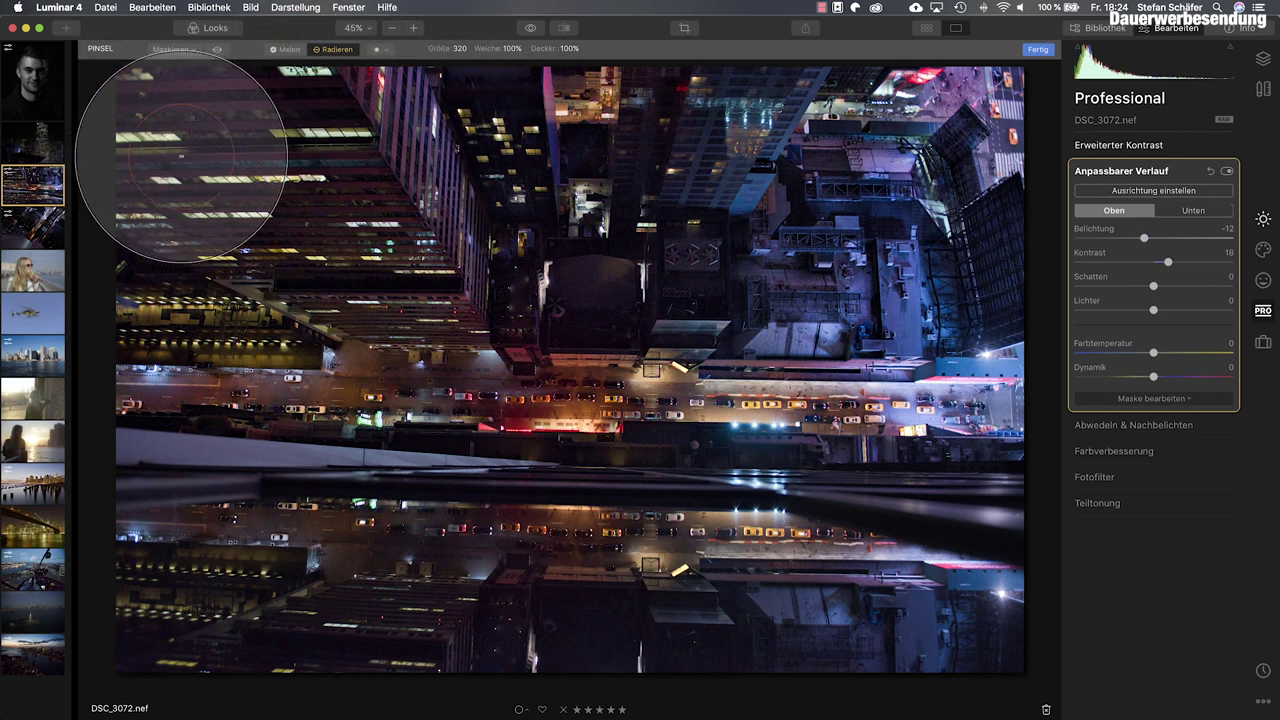
mouse_move(200, 100)
mouse_down()
mouse_move(314, 107)
mouse_move(286, 243)
mouse_up()
mouse_move(173, 413)
mouse_down()
mouse_move(200, 257)
mouse_move(186, 143)
mouse_move(263, 223)
mouse_move(253, 308)
mouse_move(286, 86)
mouse_move(334, 157)
mouse_move(100, 337)
mouse_move(302, 332)
mouse_move(280, 129)
mouse_move(337, 243)
mouse_move(386, 251)
mouse_move(241, 155)
mouse_move(223, 223)
mouse_up()
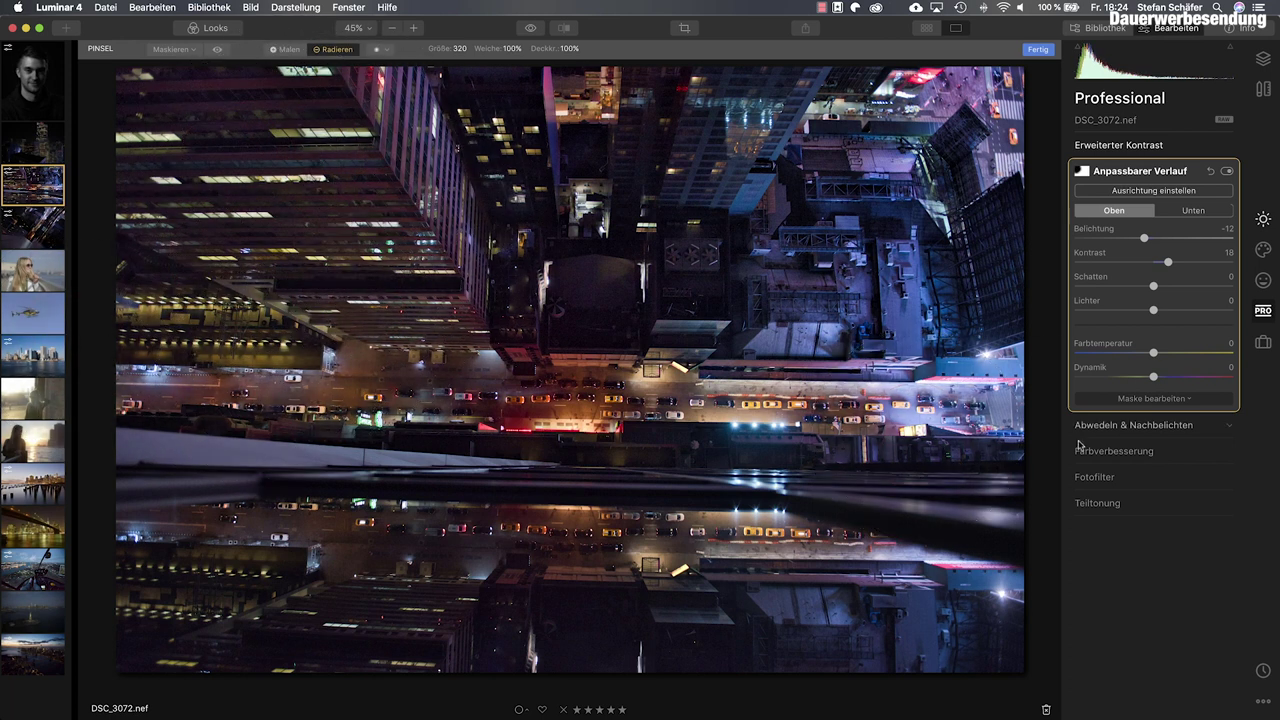